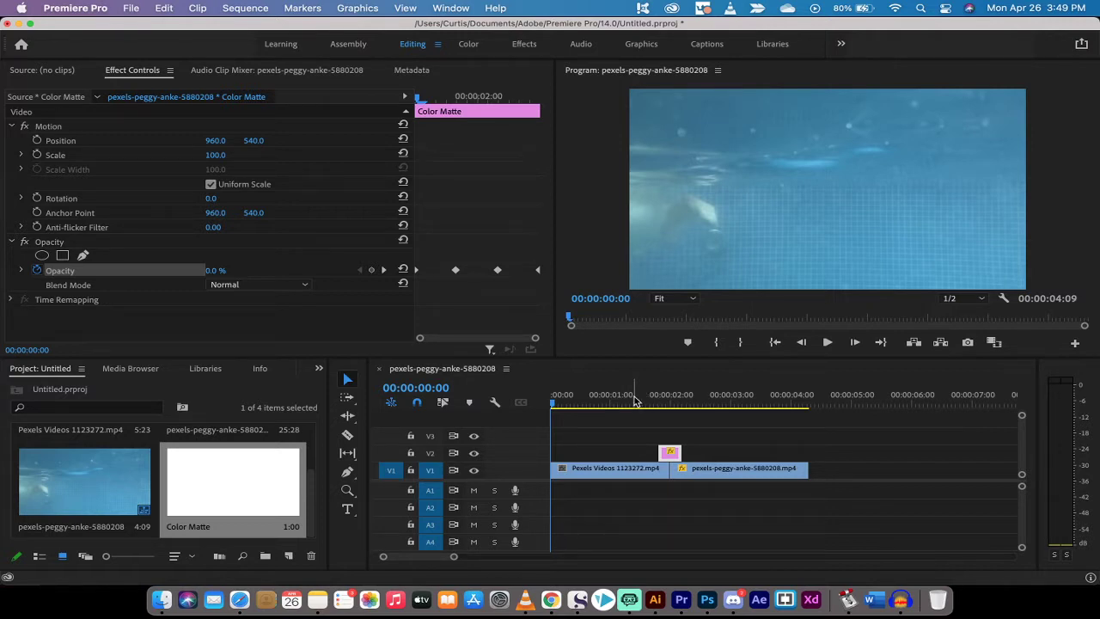
- Zoom the timeline out to show the whole sequence and play it back to preview the existing flash
click(633, 401)
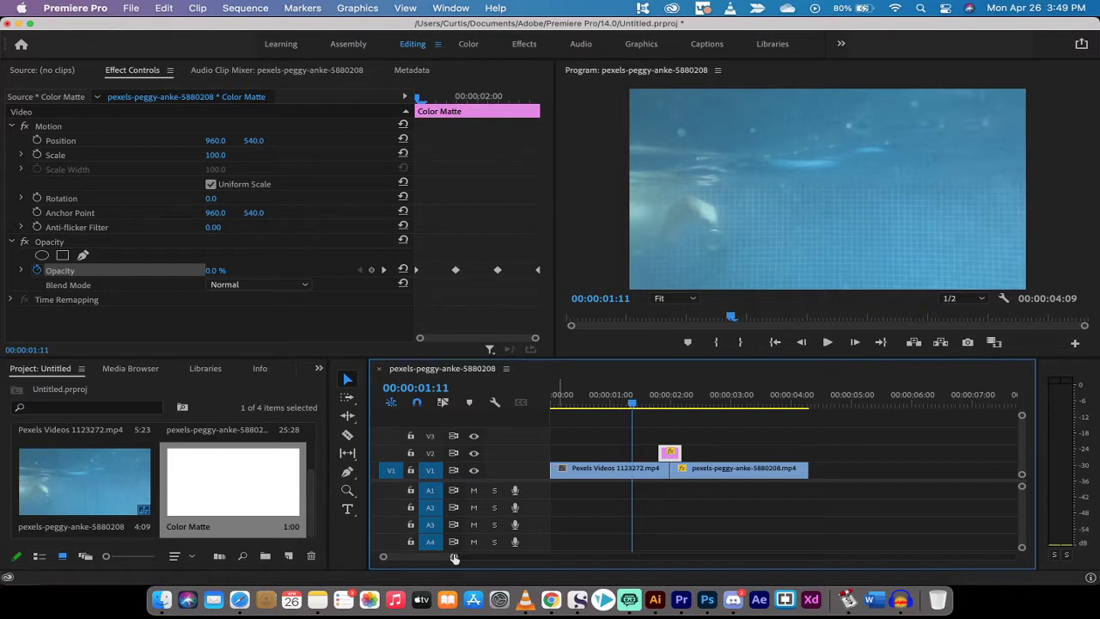
drag(454, 556, 494, 557)
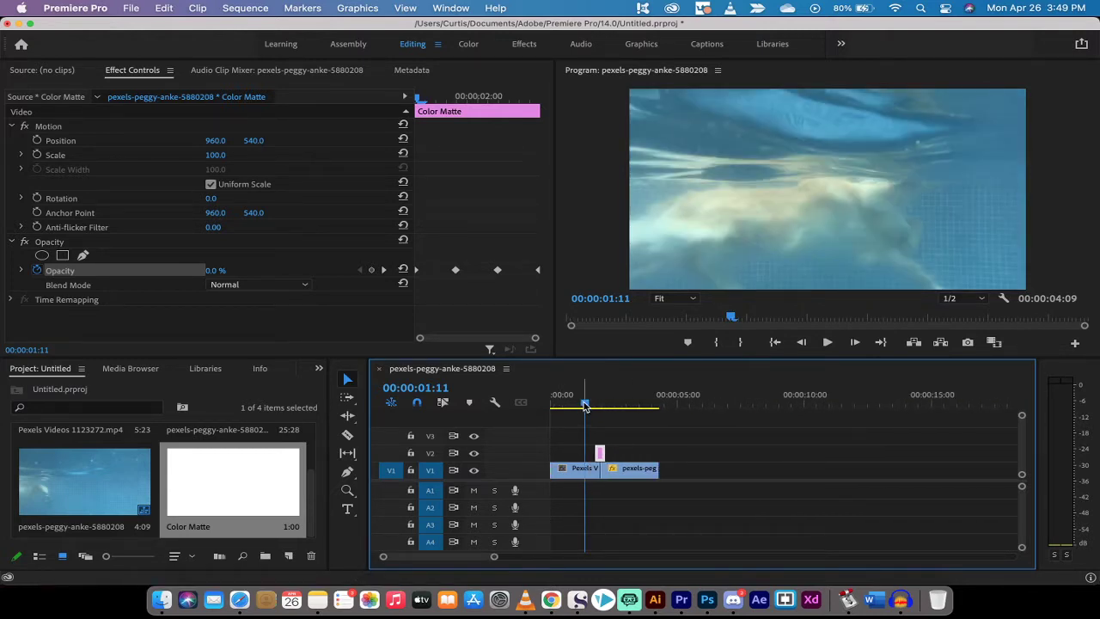
drag(585, 403, 613, 455)
key(space)
- Delete the old Color Matte clip from V2 and select its item in the Project panel
click(597, 440)
key(Delete)
click(209, 492)
- Remove the Color Matte item from the project, leaving only the Pexels dog clips
key(Delete)
scroll(196, 491, down, 2)
scroll(94, 491, up, 2)
click(94, 491)
scroll(92, 487, down, 2)
click(91, 492)
scroll(219, 497, up, 2)
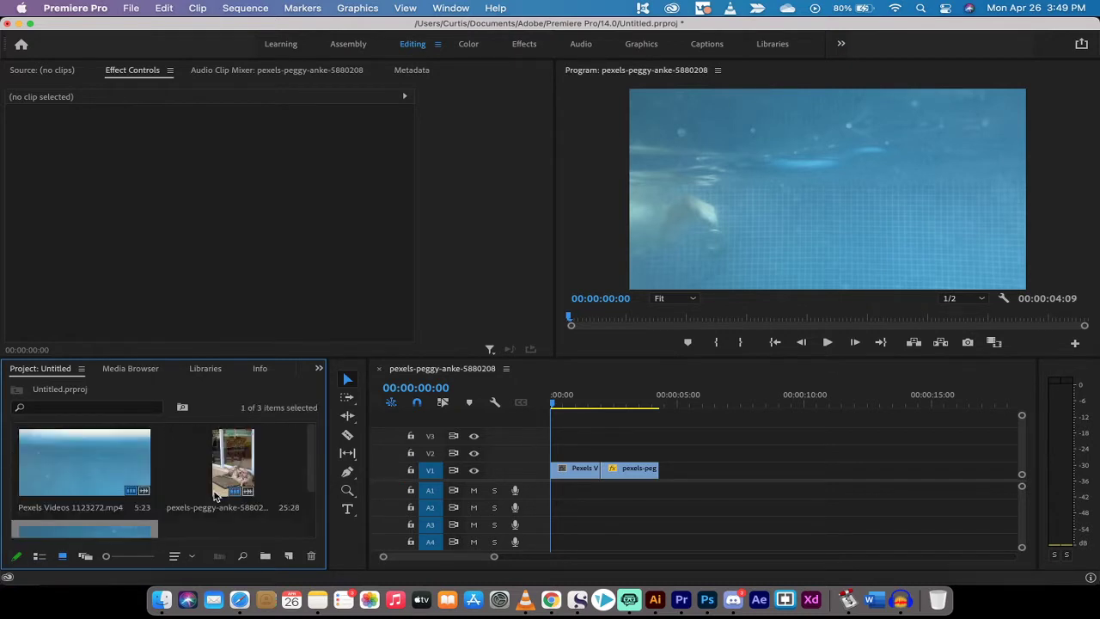
- Scrub through the dog clips, then narrow the Project panel so all three items fit in one row
click(567, 404)
mouse_move(568, 405)
mouse_down()
mouse_move(543, 409)
mouse_move(560, 409)
mouse_up()
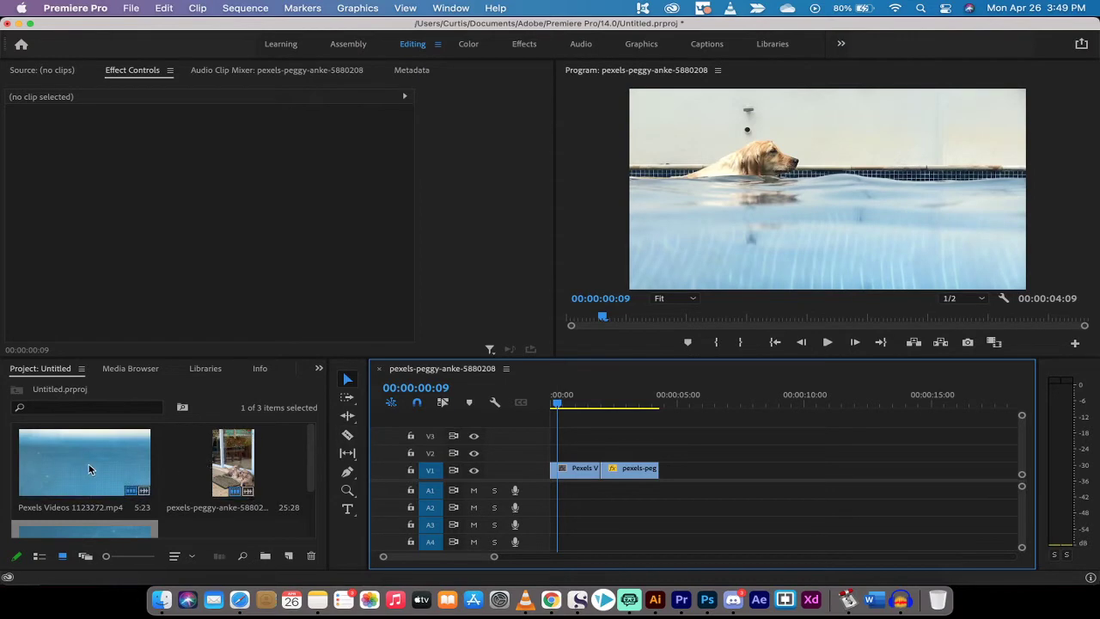
click(616, 398)
drag(610, 397, 565, 419)
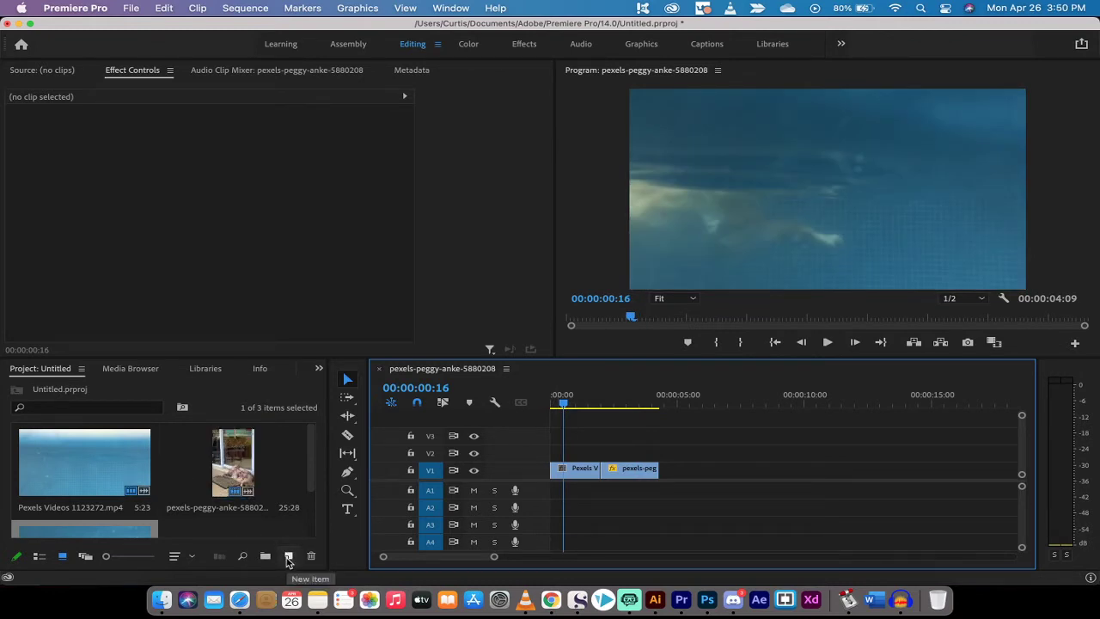
mouse_move(331, 465)
mouse_down()
mouse_move(228, 464)
mouse_move(337, 480)
mouse_up()
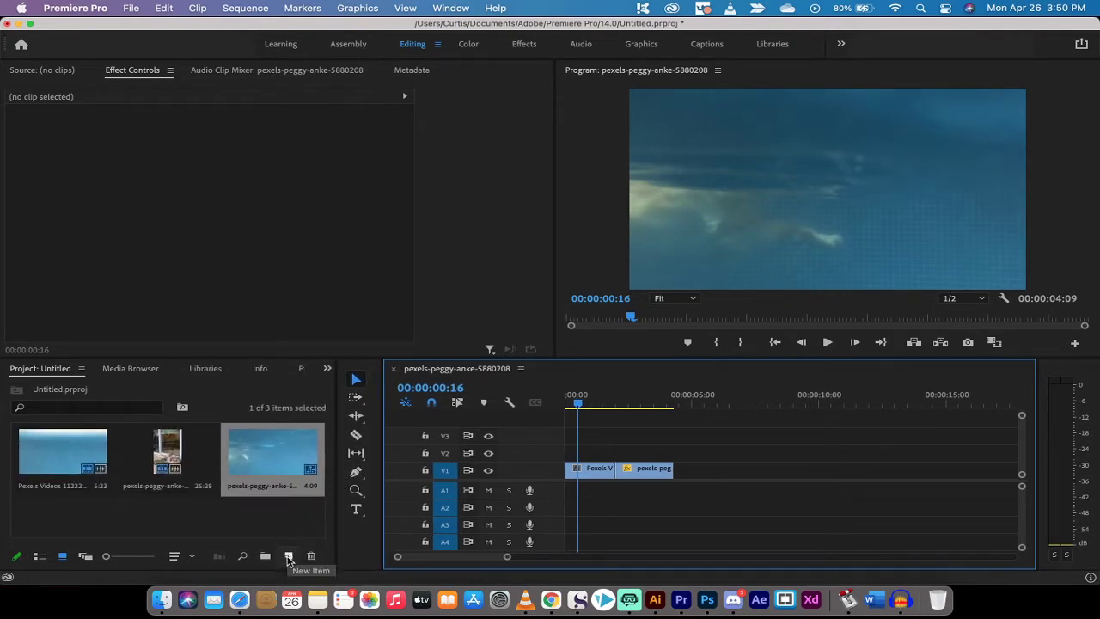
- Create a 1920x1080 pure white FFFFFF color matte named WhiteFlash
click(289, 556)
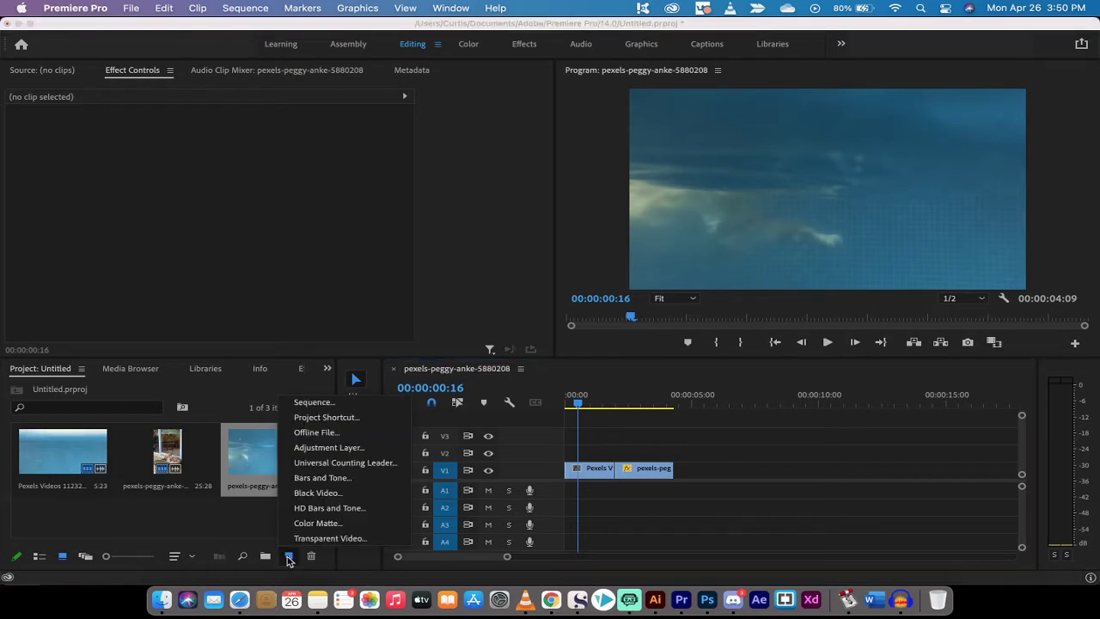
click(318, 523)
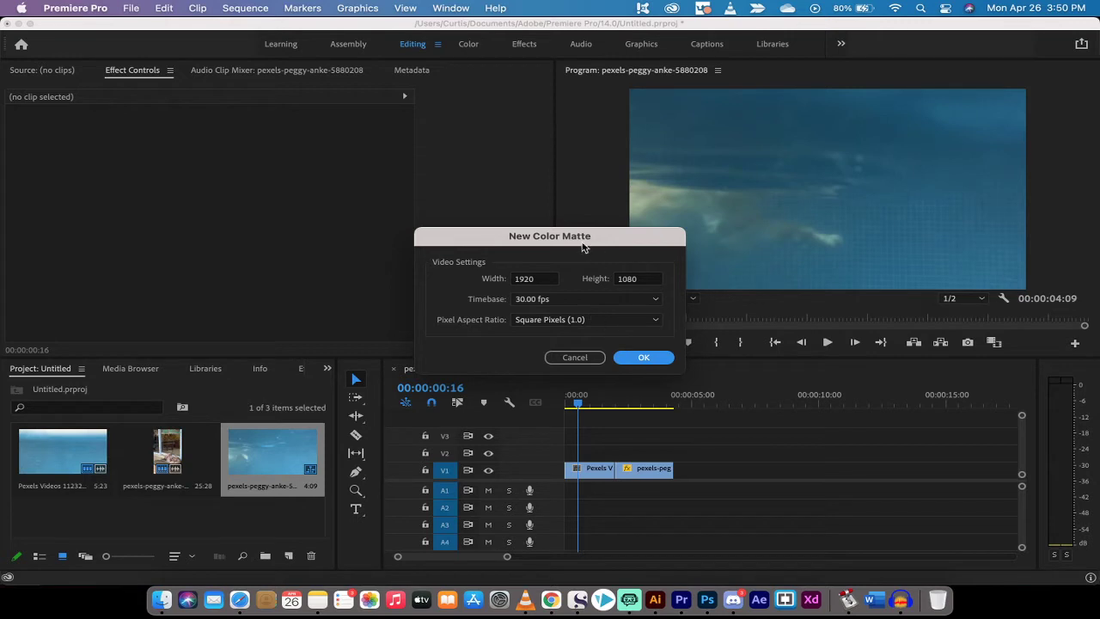
click(637, 358)
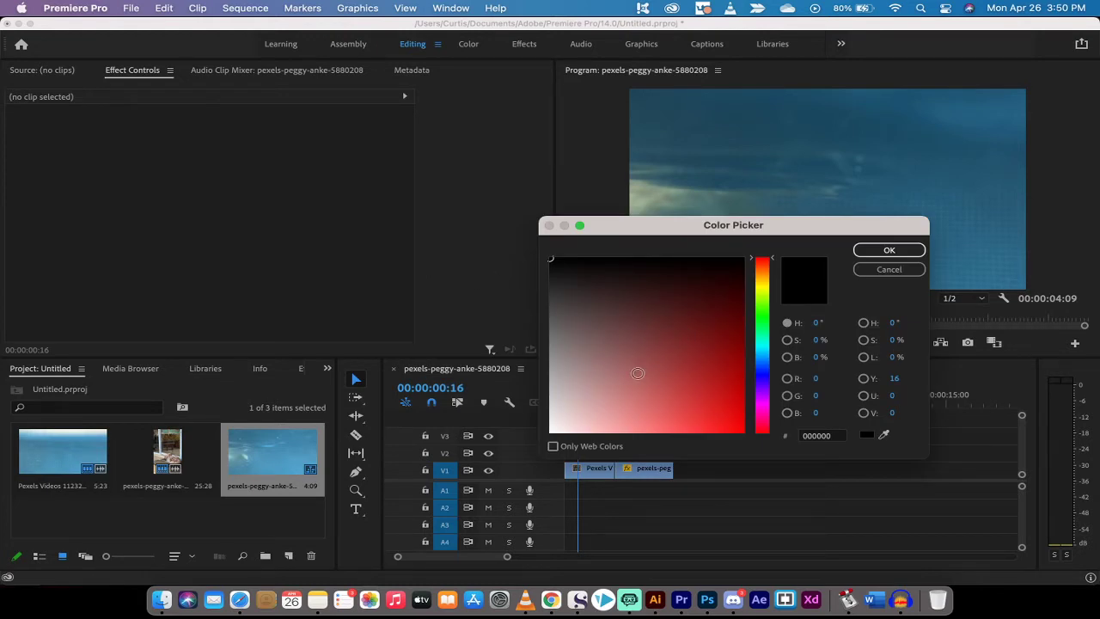
drag(636, 372, 546, 435)
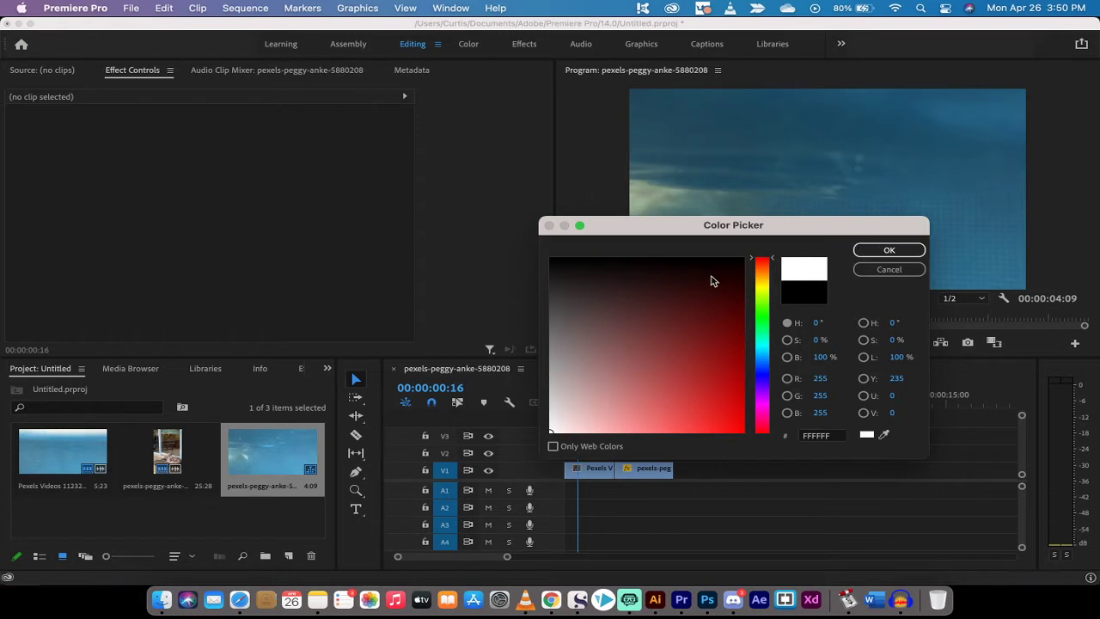
mouse_move(550, 426)
mouse_down()
mouse_move(572, 400)
mouse_move(509, 458)
mouse_up()
click(872, 252)
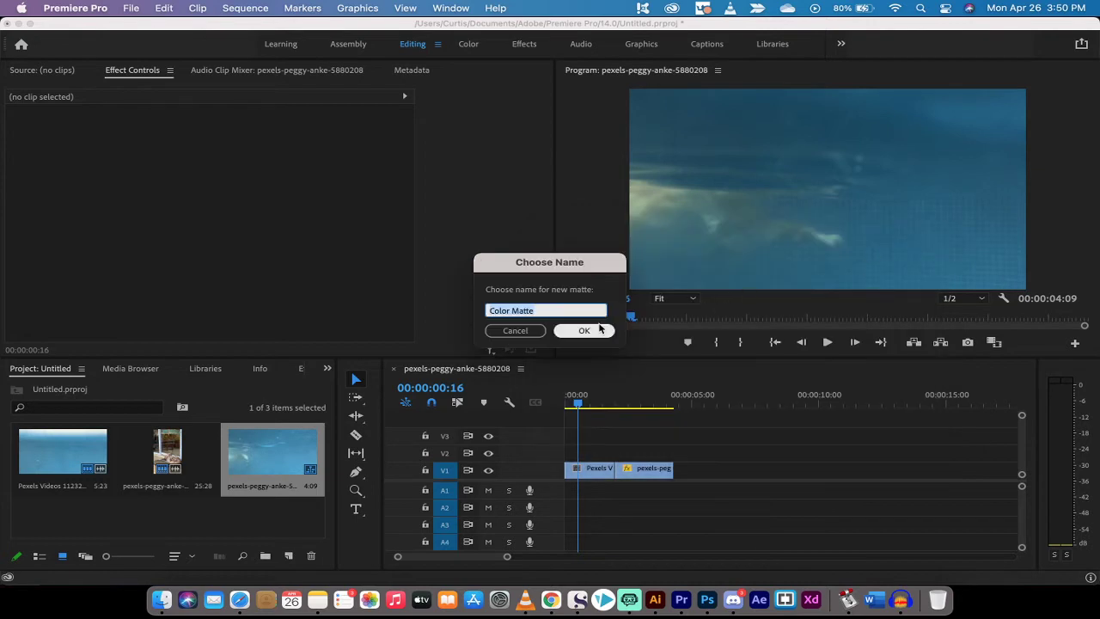
text(WhiteFlash)
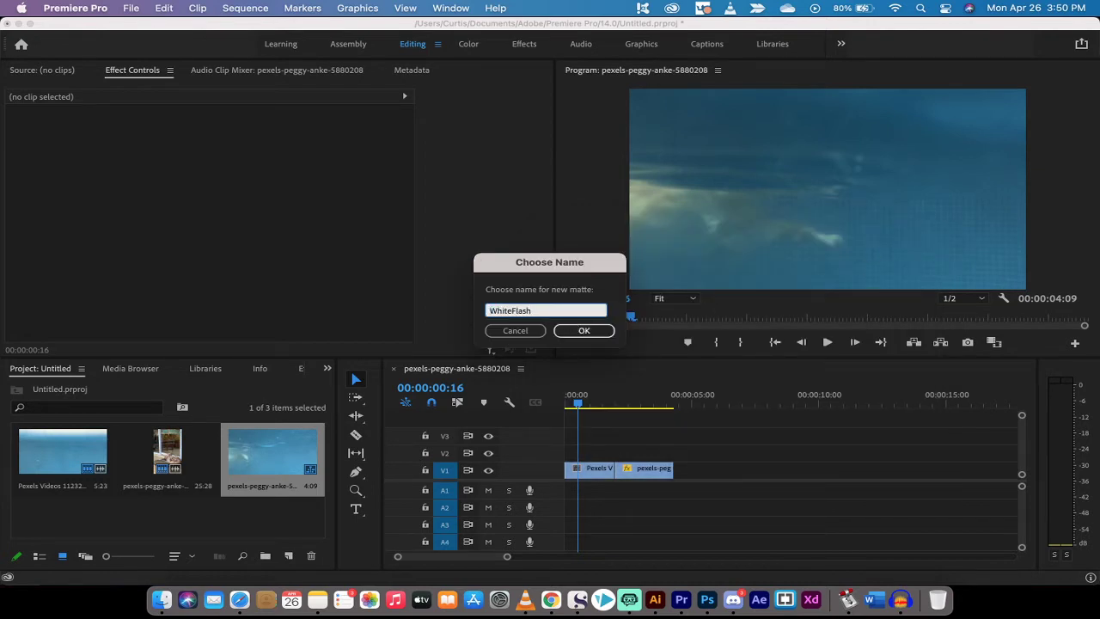
key(Return)
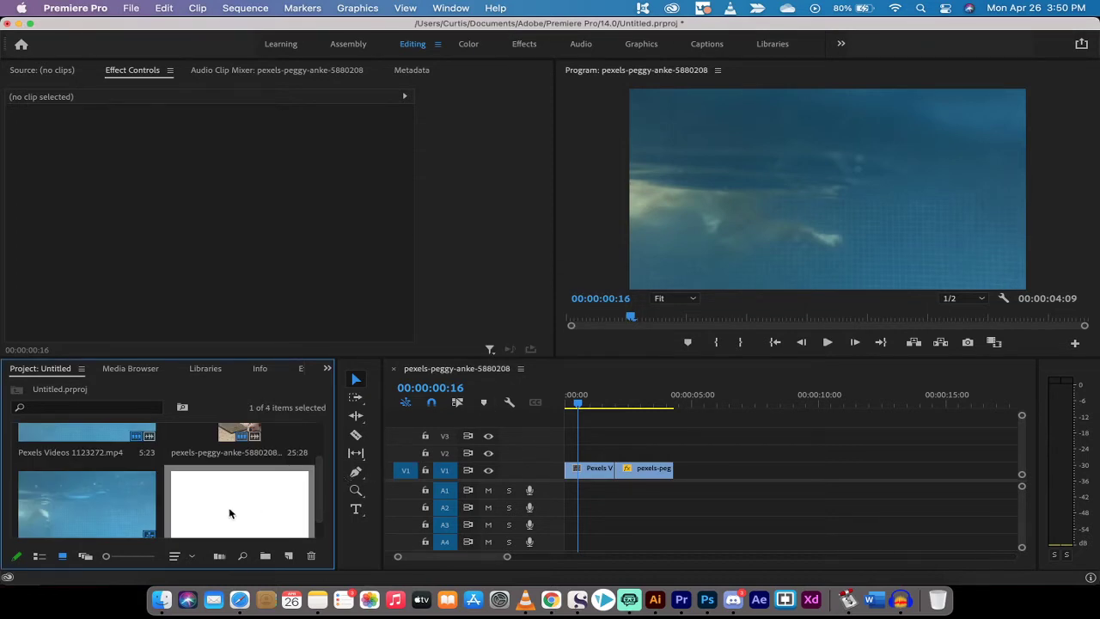
- Drop WhiteFlash onto V2 over the underwater-to-dog cut and scrub to 01:15 to see the white frame
scroll(230, 513, down, 2)
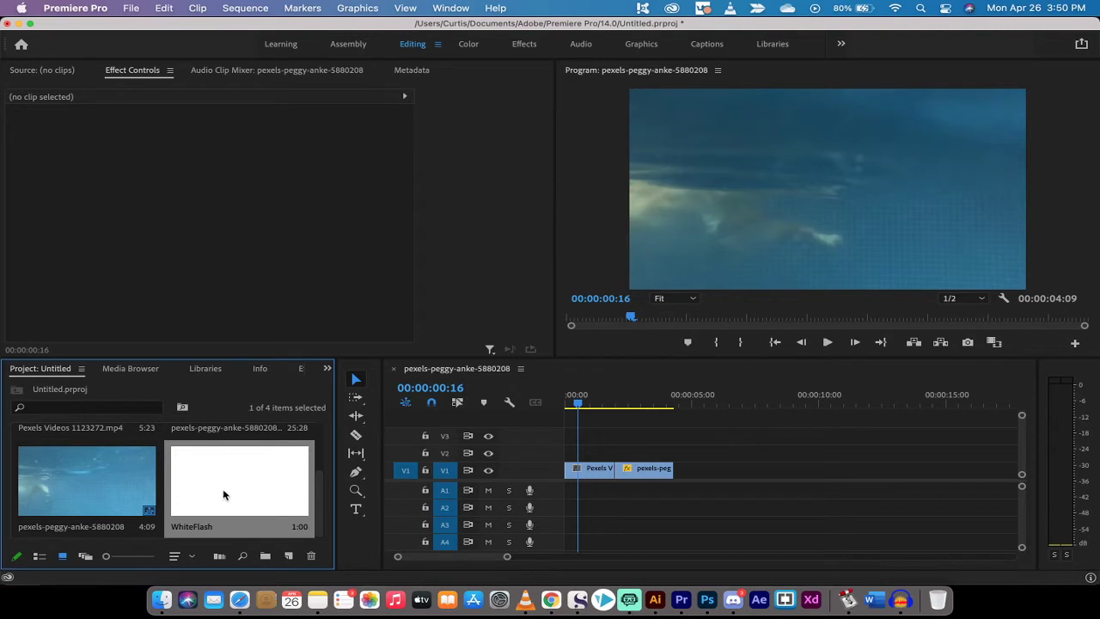
drag(223, 495, 593, 452)
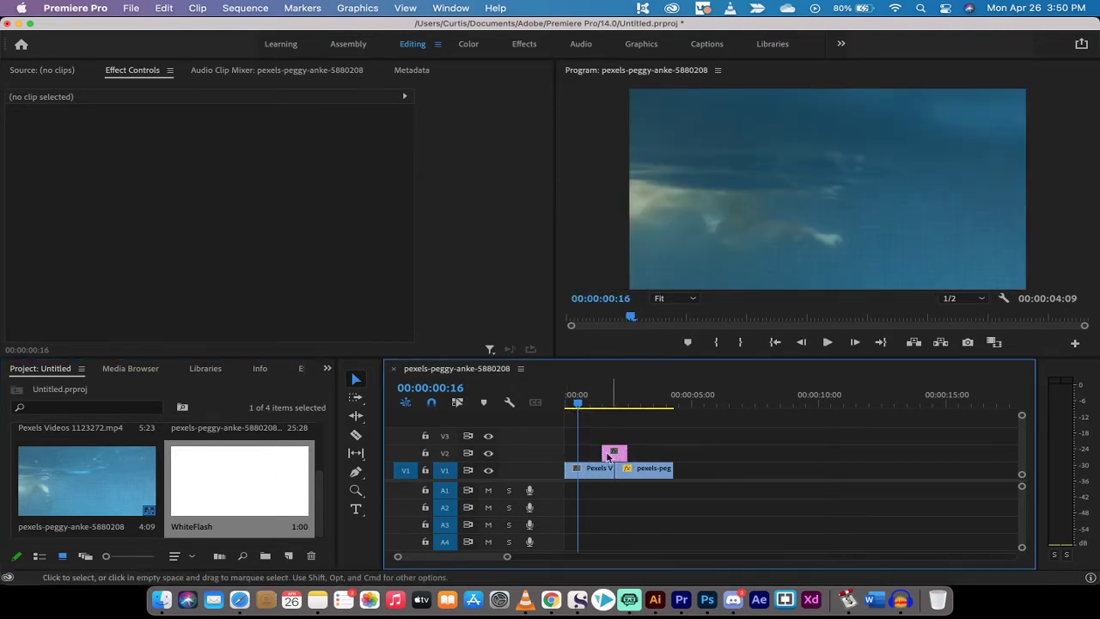
click(445, 452)
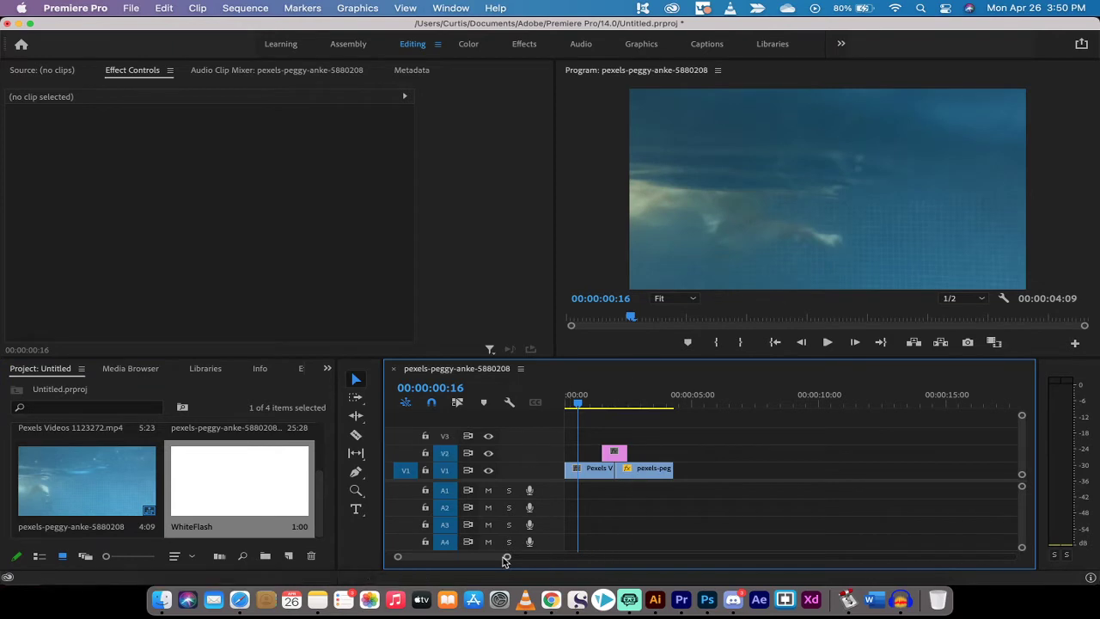
drag(507, 559, 490, 559)
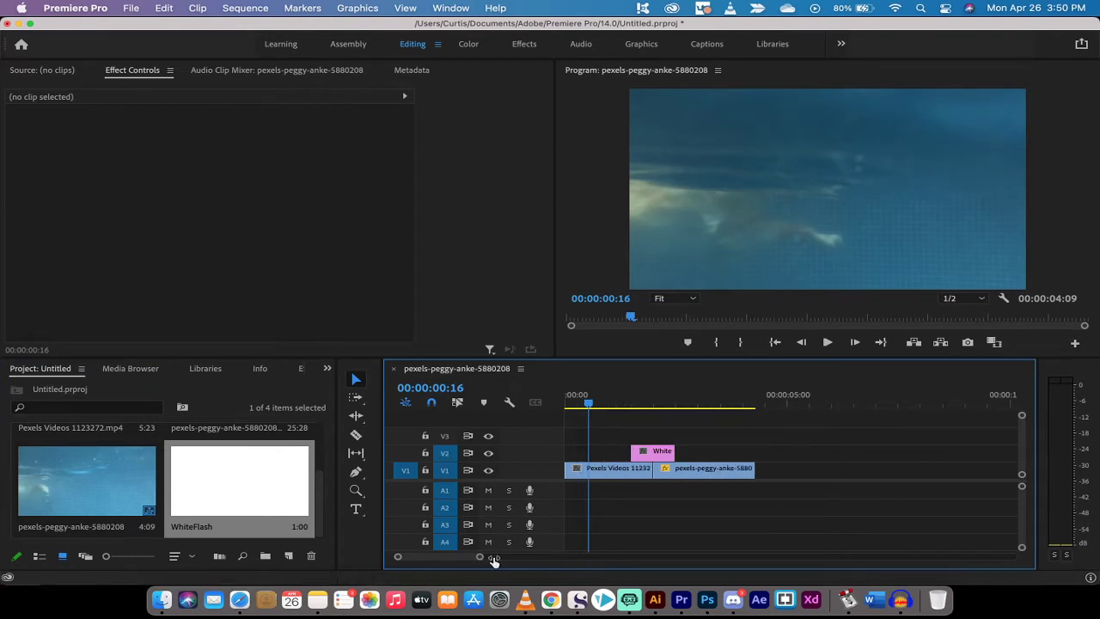
click(623, 398)
mouse_move(623, 397)
mouse_down()
mouse_move(674, 401)
mouse_move(630, 410)
mouse_move(675, 407)
mouse_move(631, 407)
mouse_up()
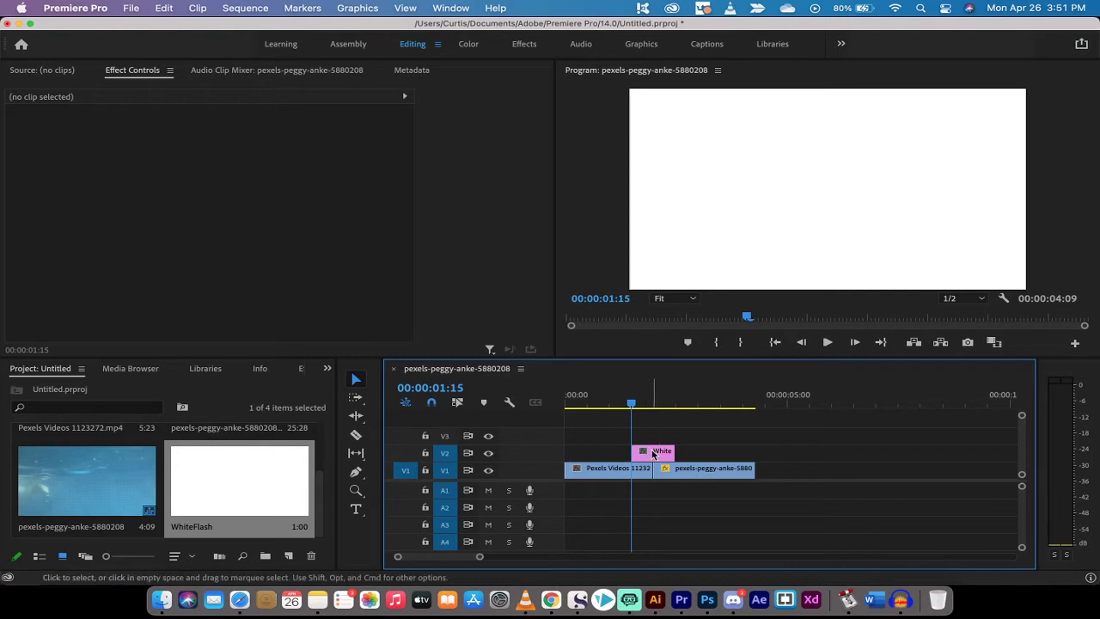
- Trim WhiteFlash's start and end edges tightly around the cut, checking timing between 01:18 and 02:03
click(653, 454)
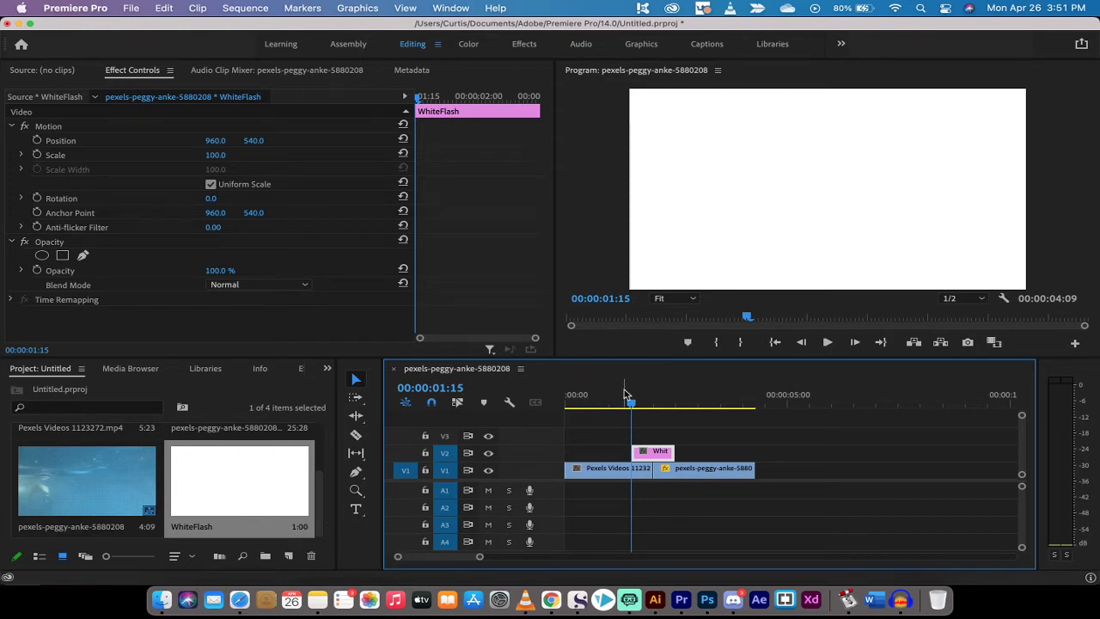
drag(636, 404, 640, 404)
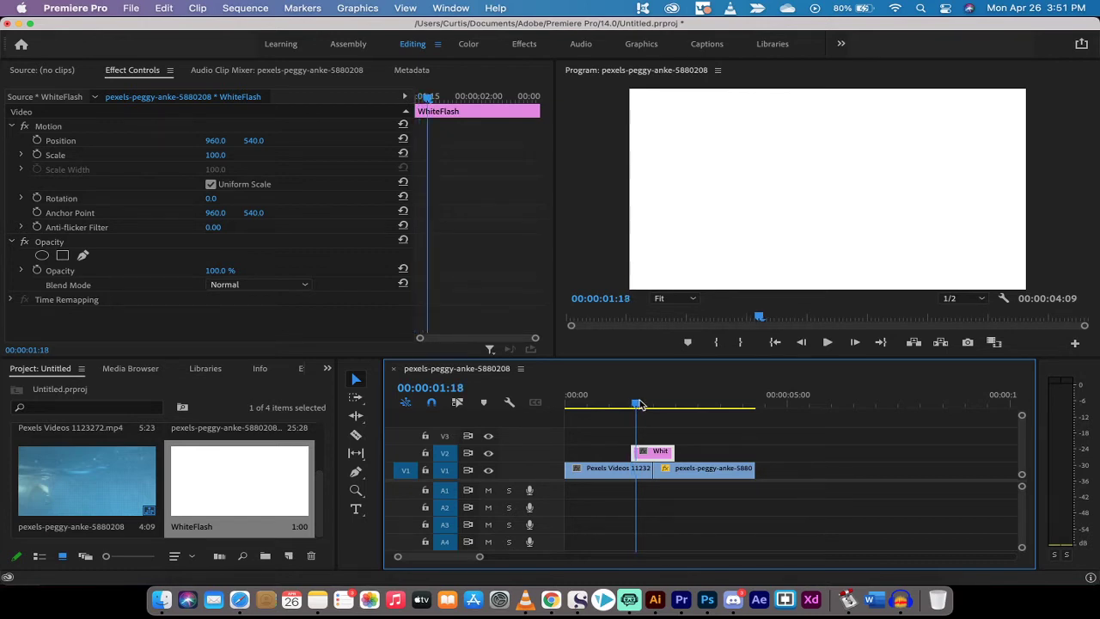
drag(630, 451, 635, 451)
drag(665, 404, 677, 405)
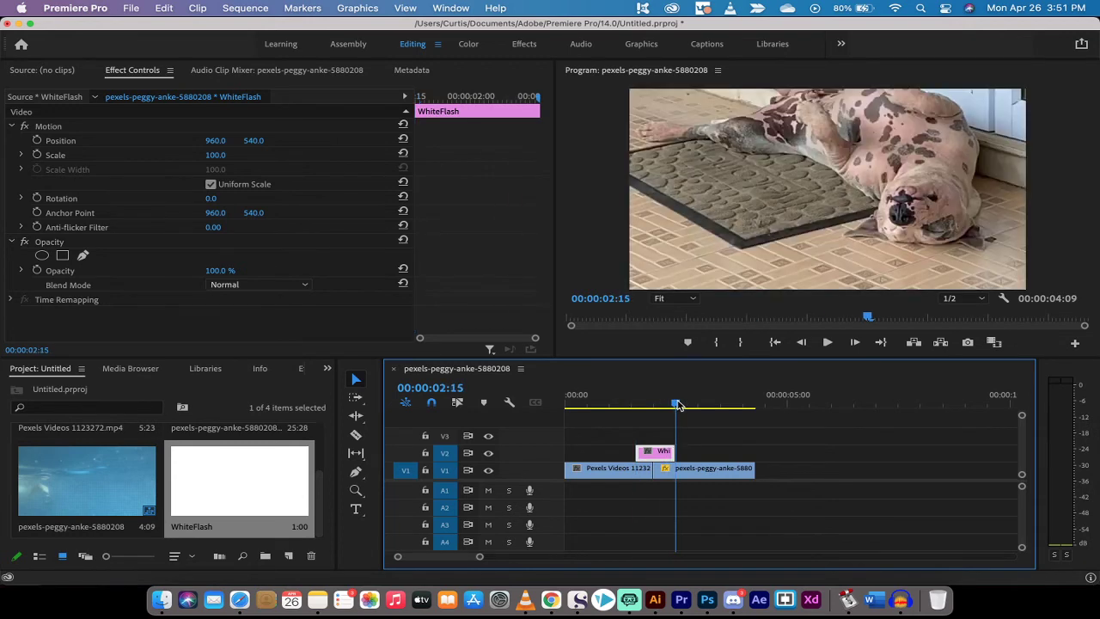
key(Left)
key(Left)
key(Left)
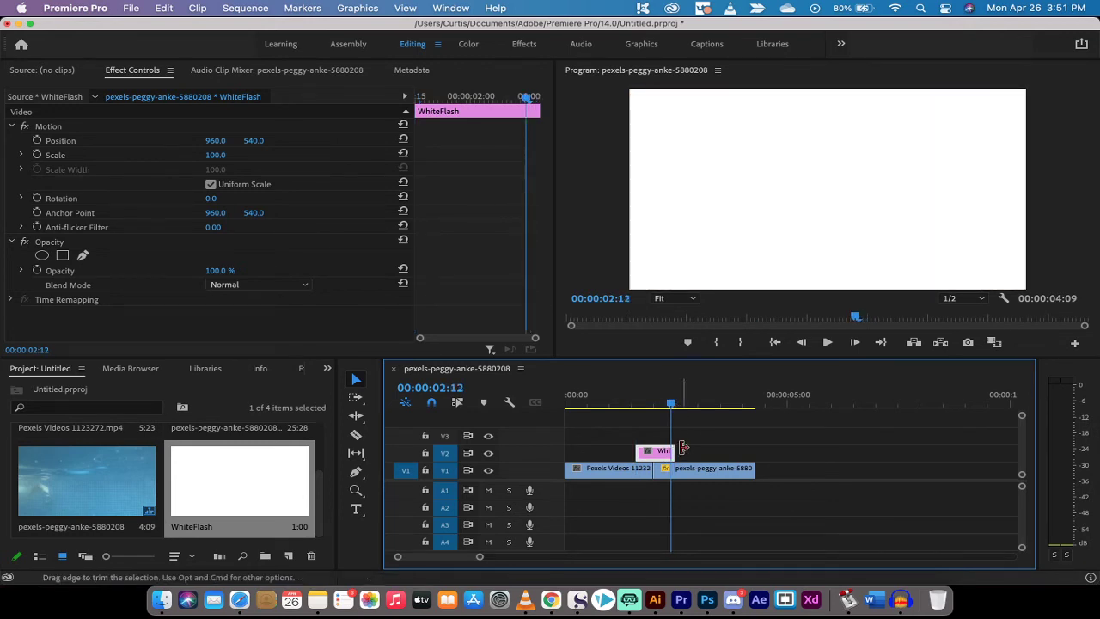
drag(683, 448, 669, 450)
click(659, 401)
drag(659, 400, 636, 401)
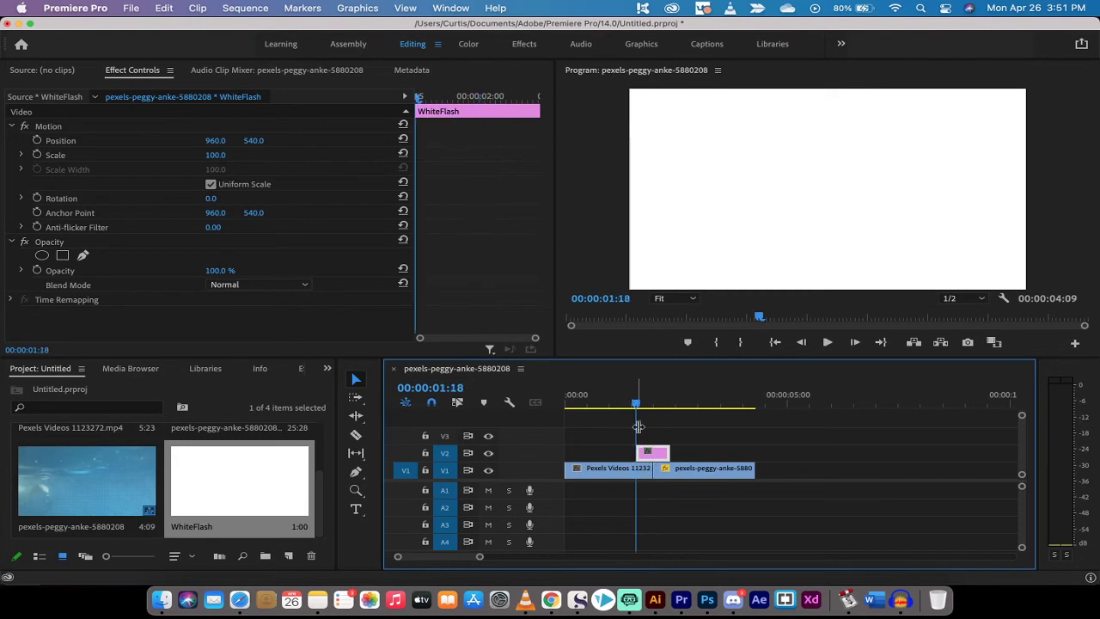
- Enable Opacity keyframing on WhiteFlash and set a 0% keyframe at 01:18
click(644, 464)
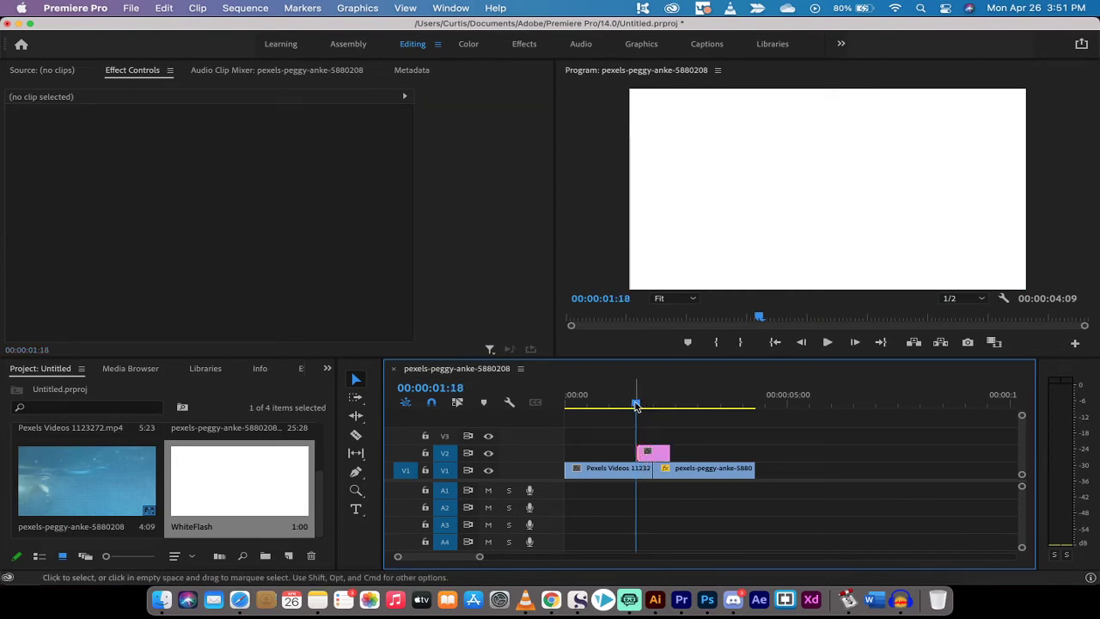
mouse_move(638, 402)
mouse_down()
mouse_move(667, 404)
mouse_move(636, 404)
mouse_up()
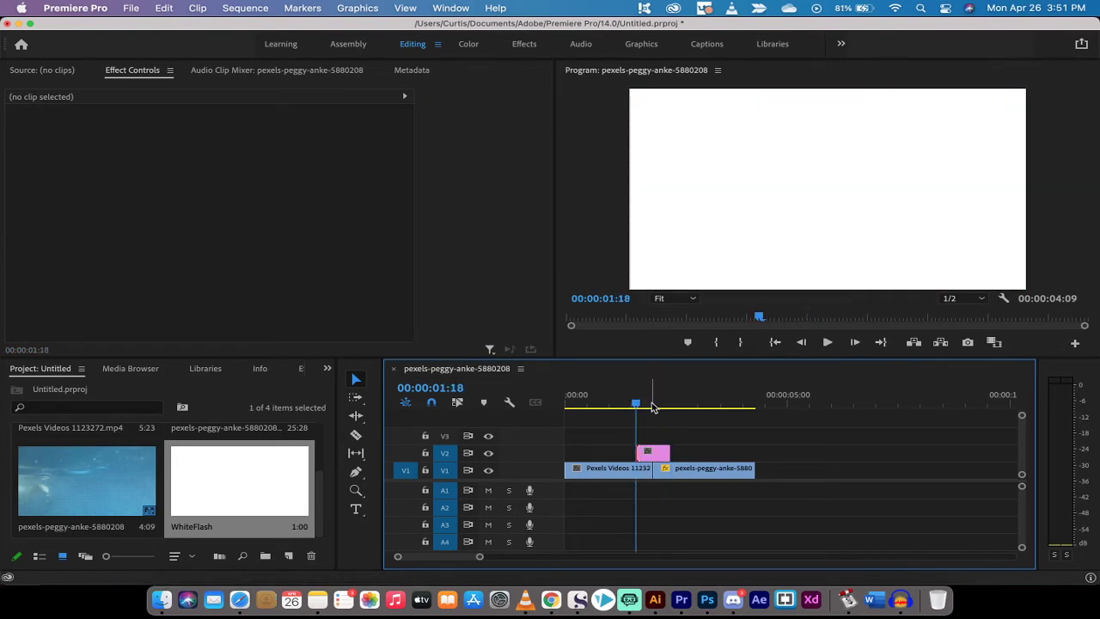
click(644, 452)
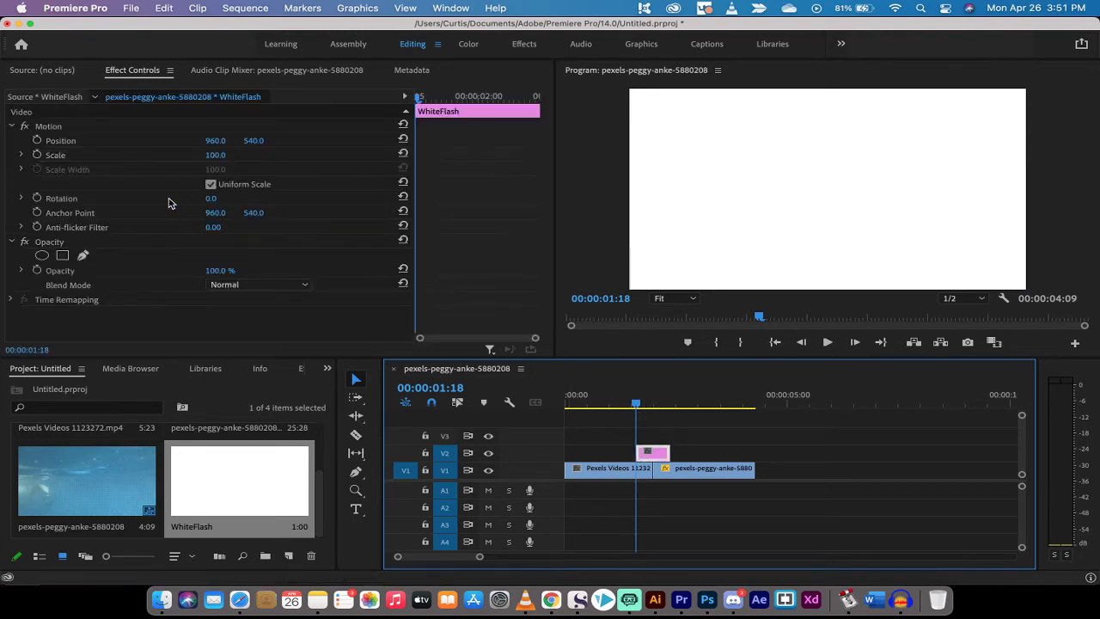
click(56, 242)
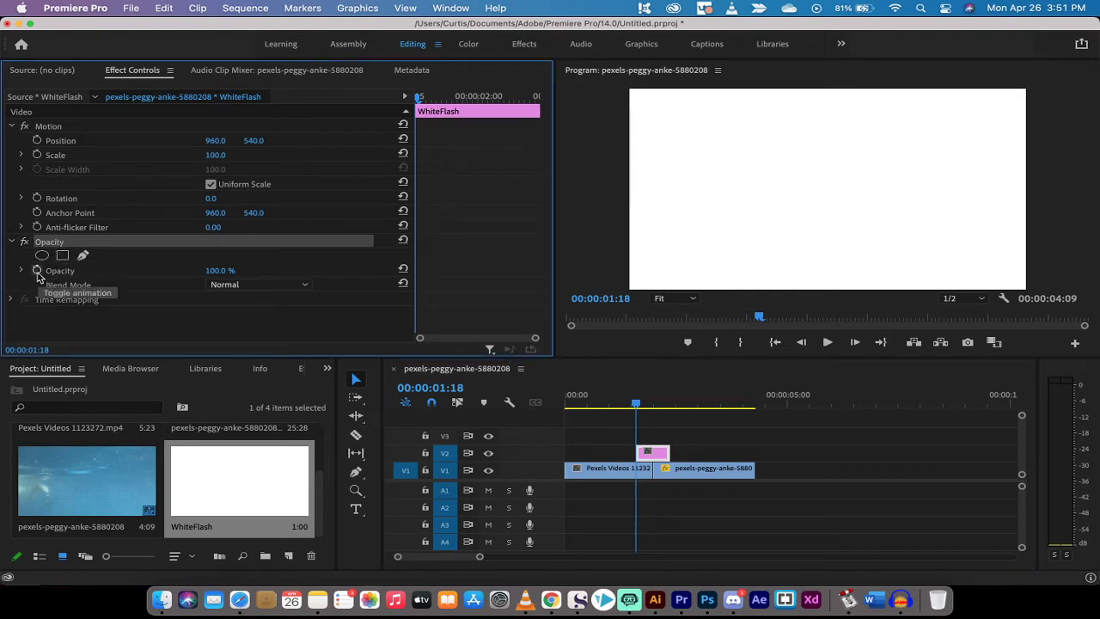
click(38, 274)
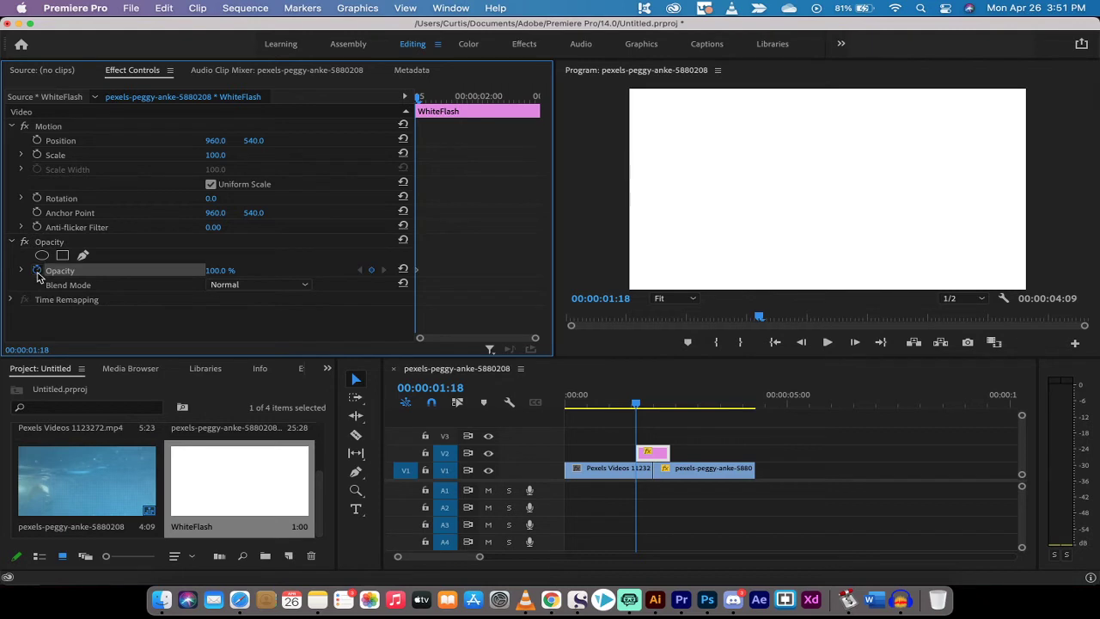
click(216, 271)
text(0)
key(Return)
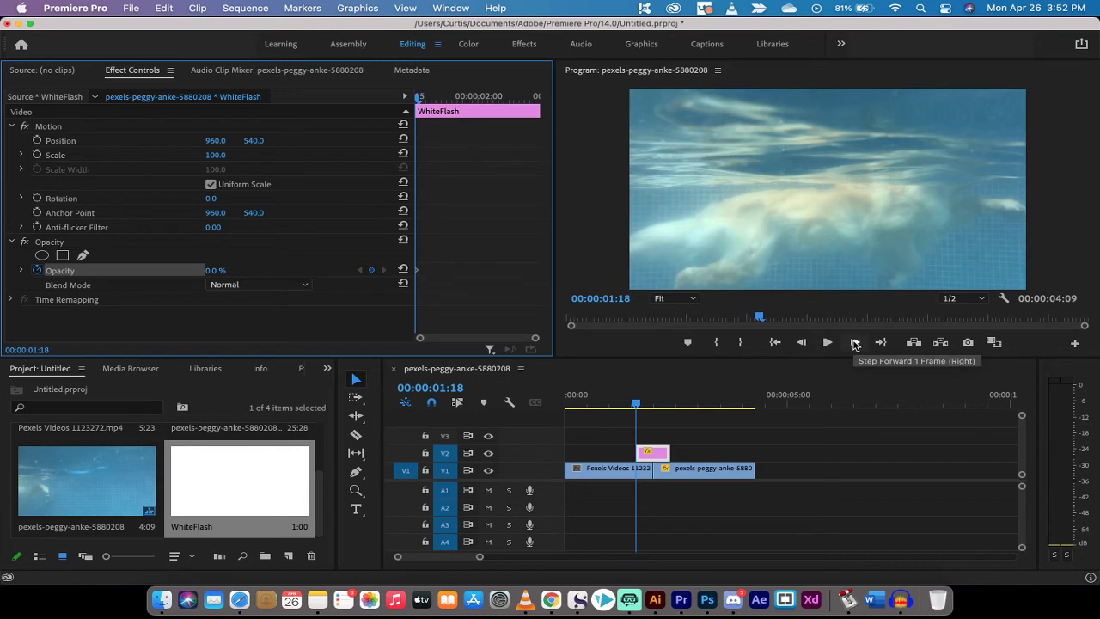
- Advance three frames to 01:21 and raise Opacity to 100%, then check the fade
click(855, 342)
click(855, 342)
click(855, 343)
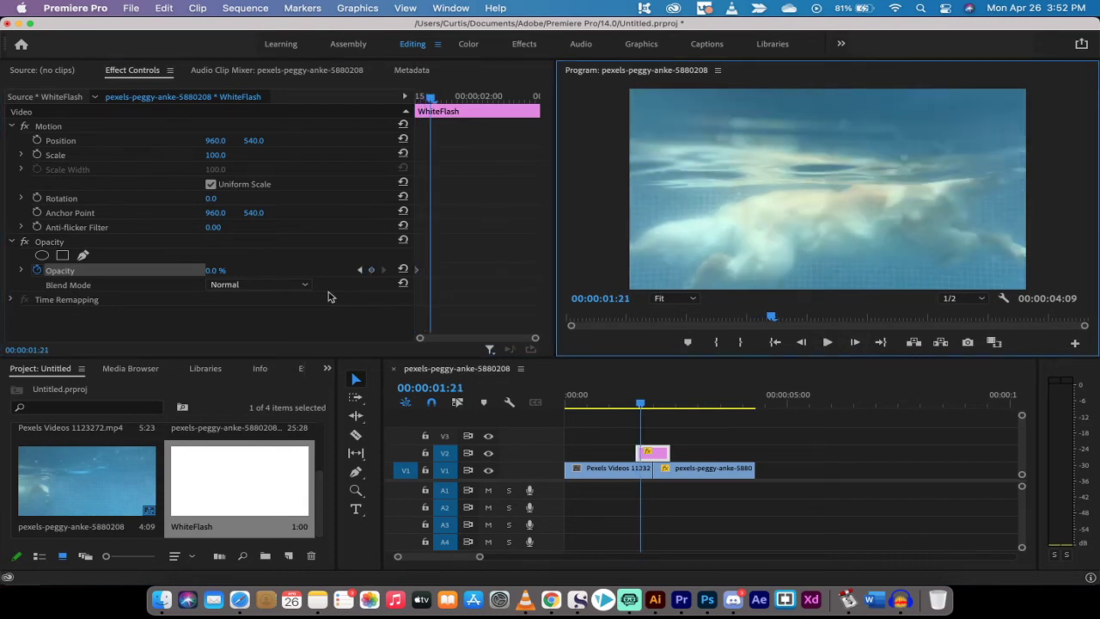
drag(212, 273, 297, 272)
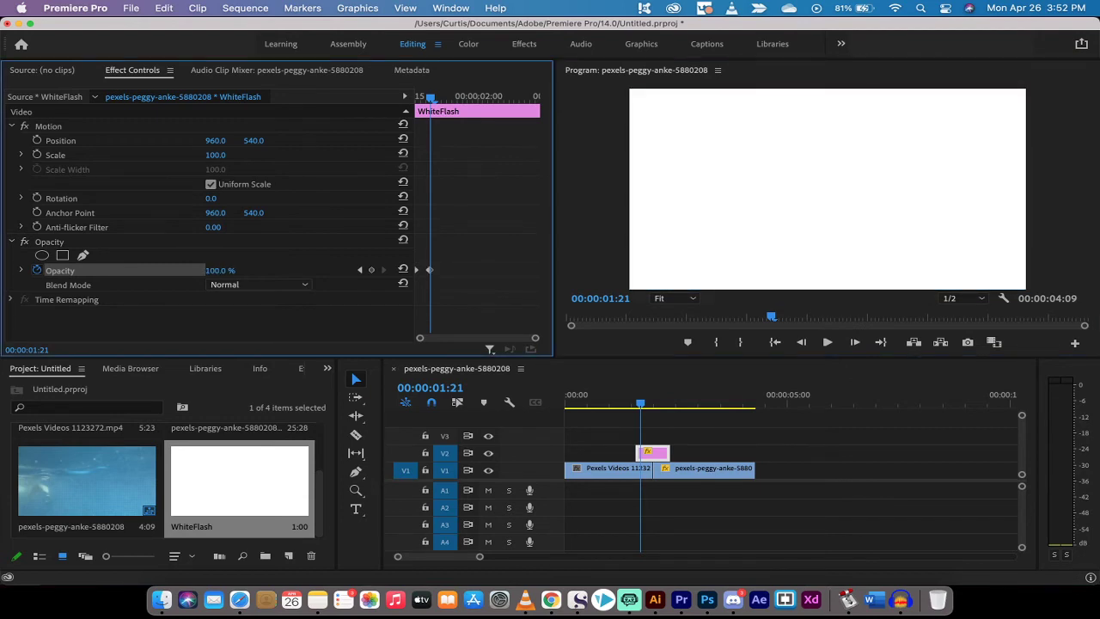
drag(646, 402, 641, 406)
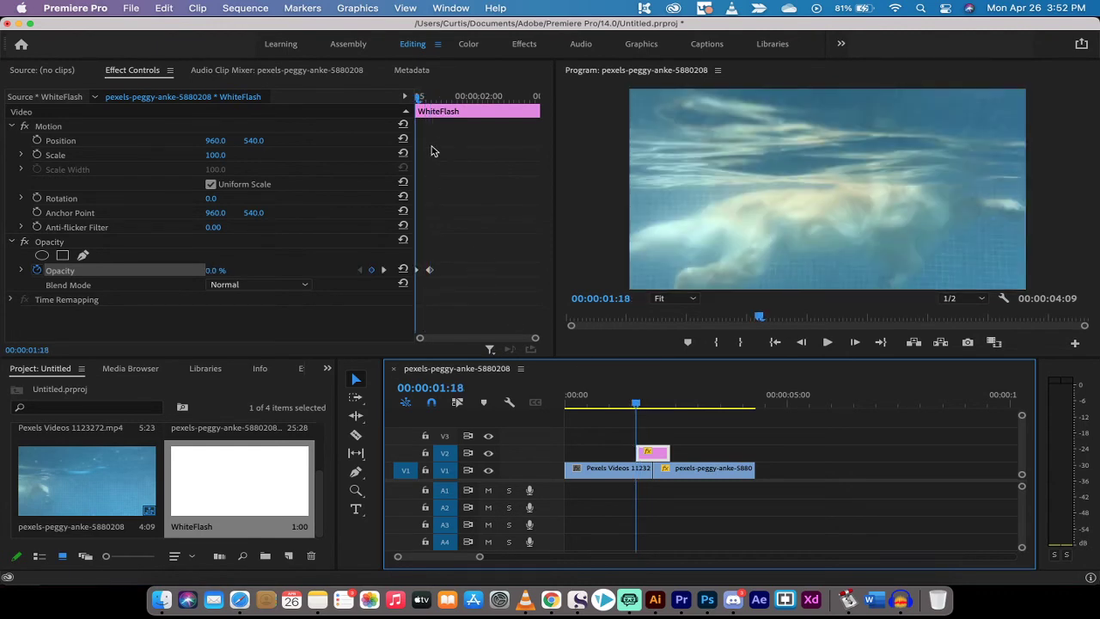
drag(419, 98, 431, 100)
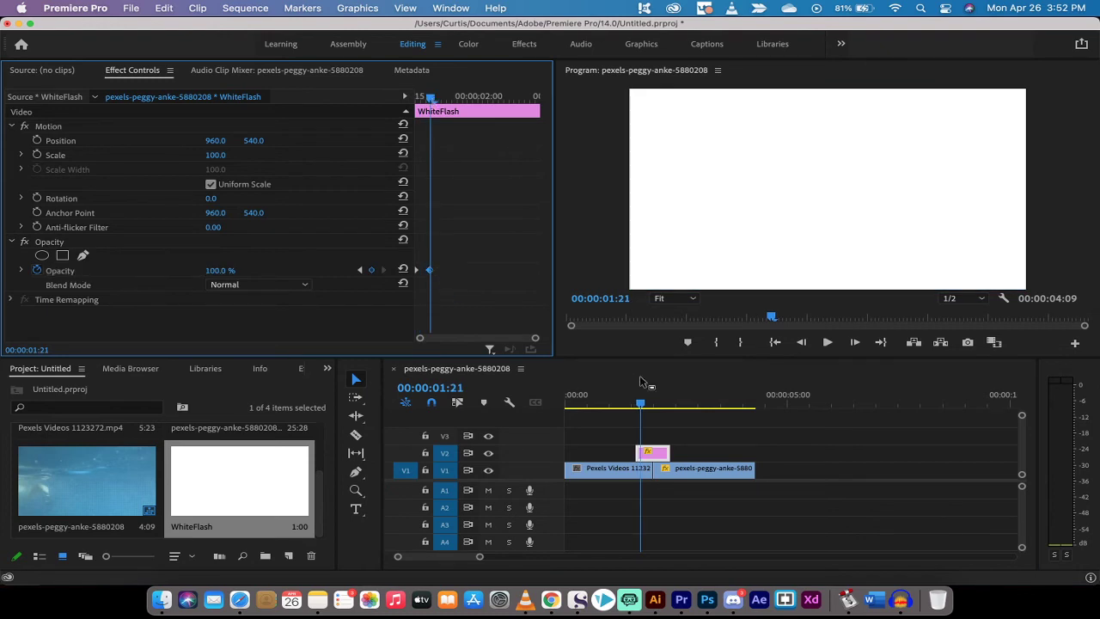
- Add a 100% Opacity keyframe at 02:09 and a 0% keyframe at 02:12, then preview the fade-out
drag(646, 405, 671, 405)
key(Left)
key(Left)
key(Left)
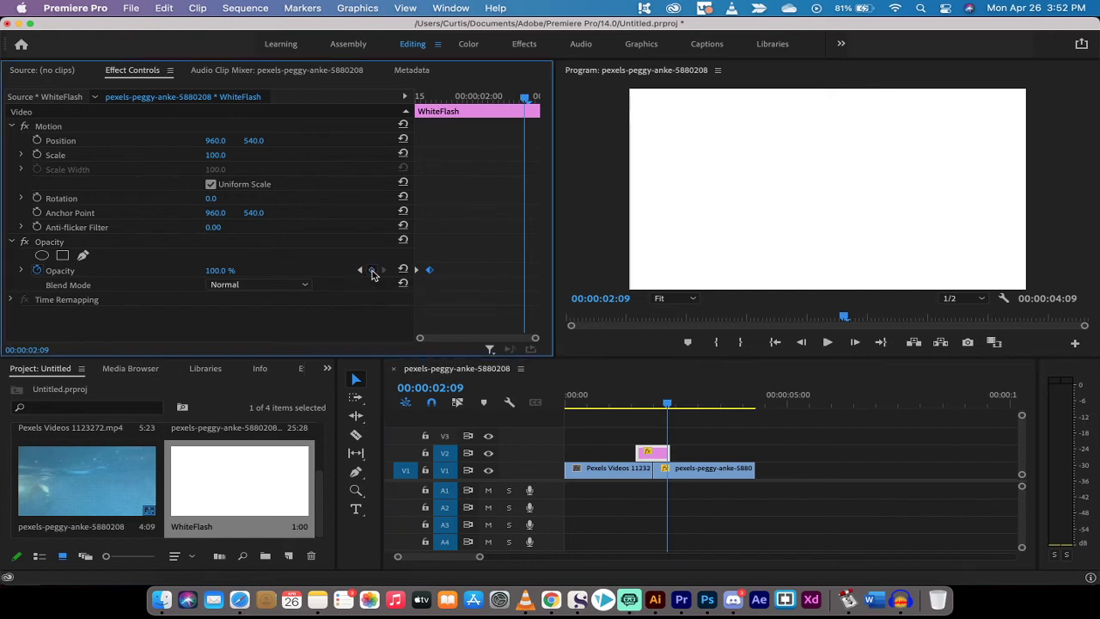
click(372, 271)
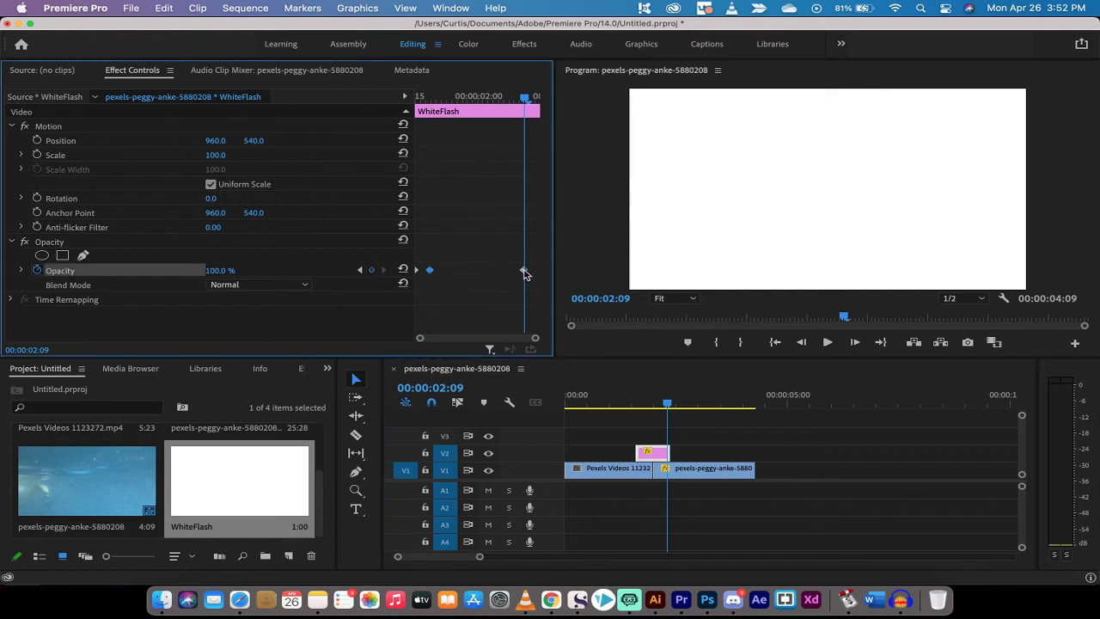
click(671, 405)
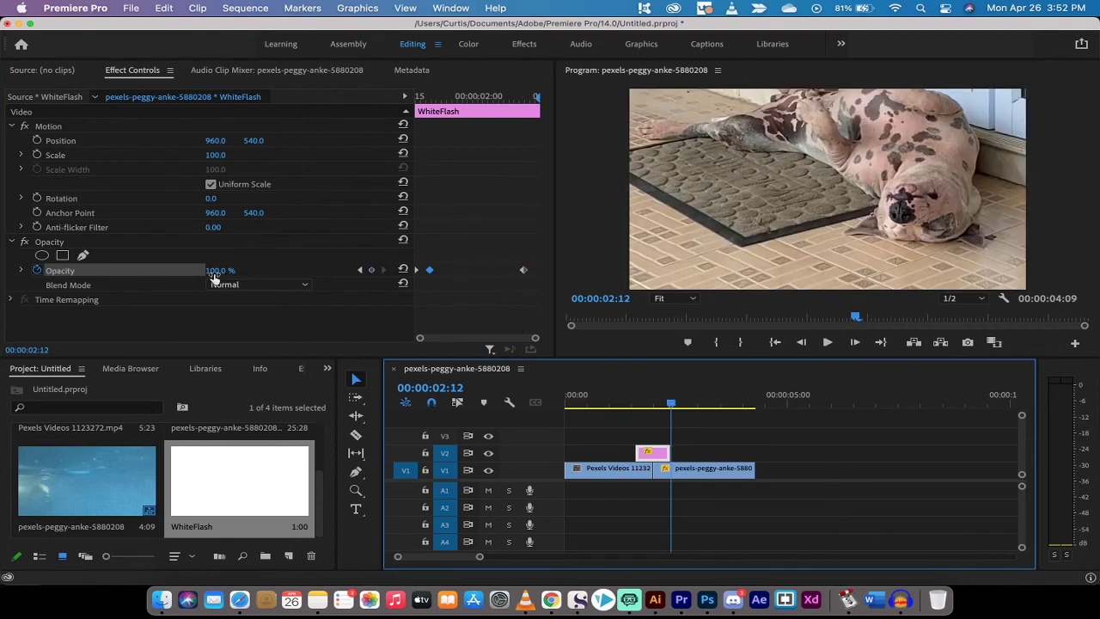
click(213, 274)
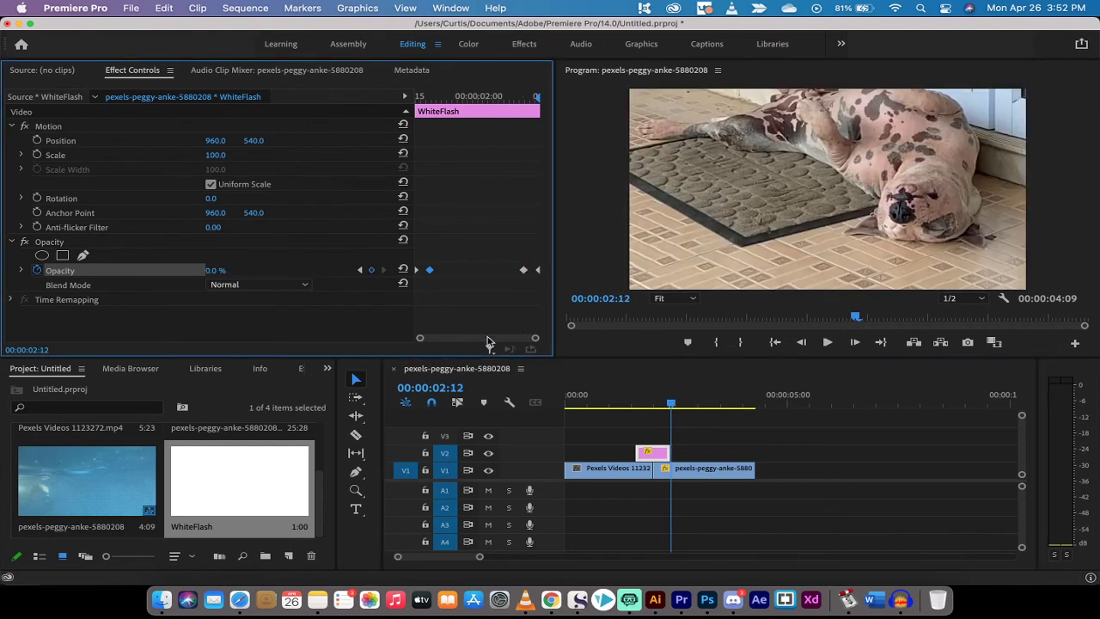
drag(622, 400, 698, 397)
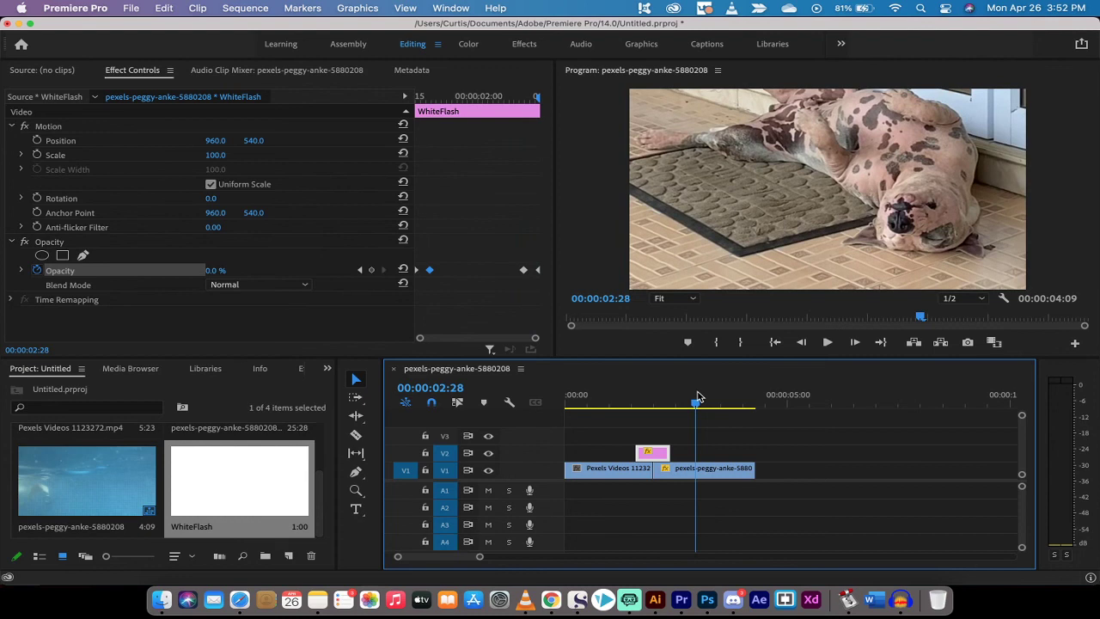
- Slide the full-opacity keyframes closer to the cut around 02:01 and play back the quicker flash
click(649, 402)
drag(649, 402, 656, 402)
drag(524, 270, 504, 274)
drag(432, 273, 500, 273)
drag(655, 404, 624, 405)
key(space)
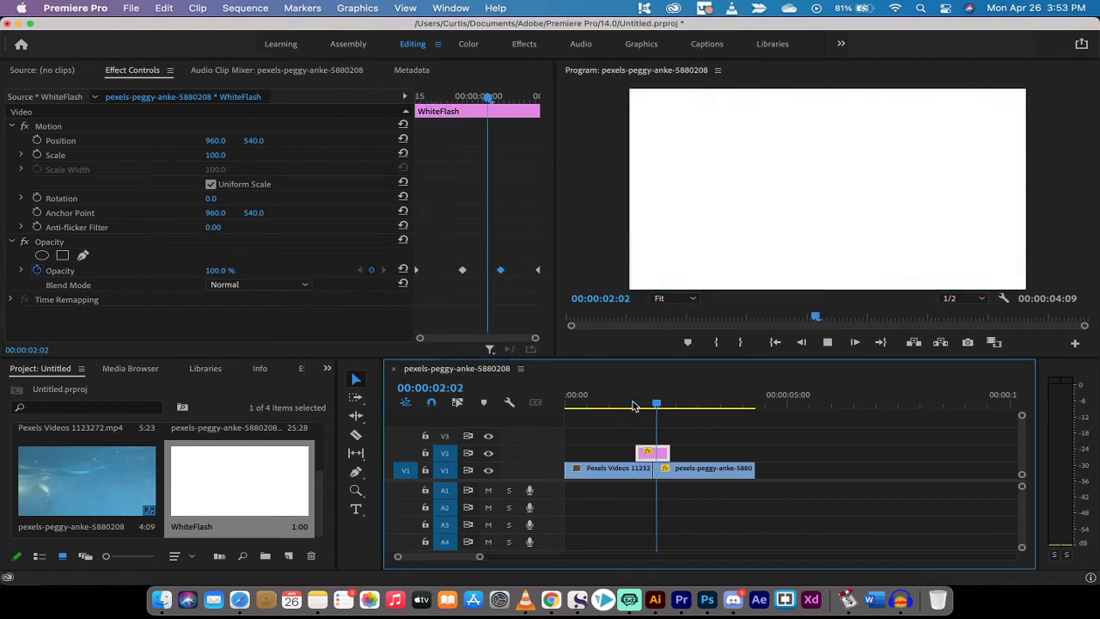
key(space)
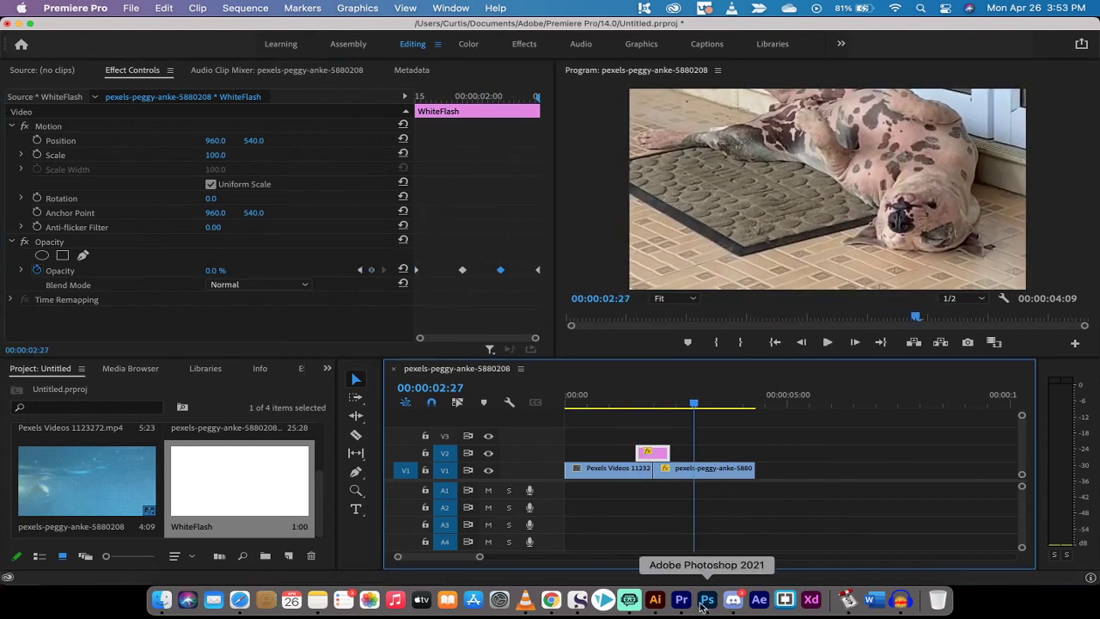